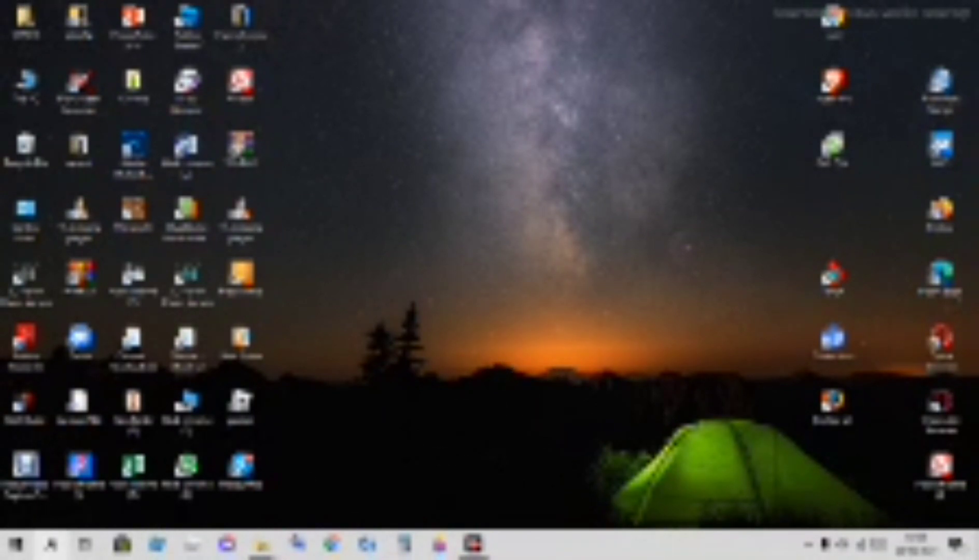
- Launch the Xbox Game Bar app from a Windows search for 'xbo'
click(51, 544)
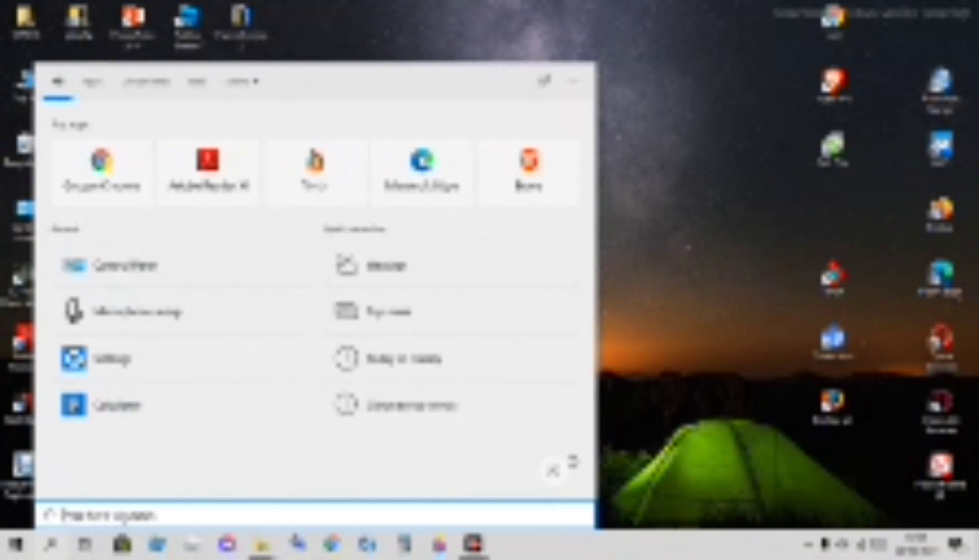
text(xbo)
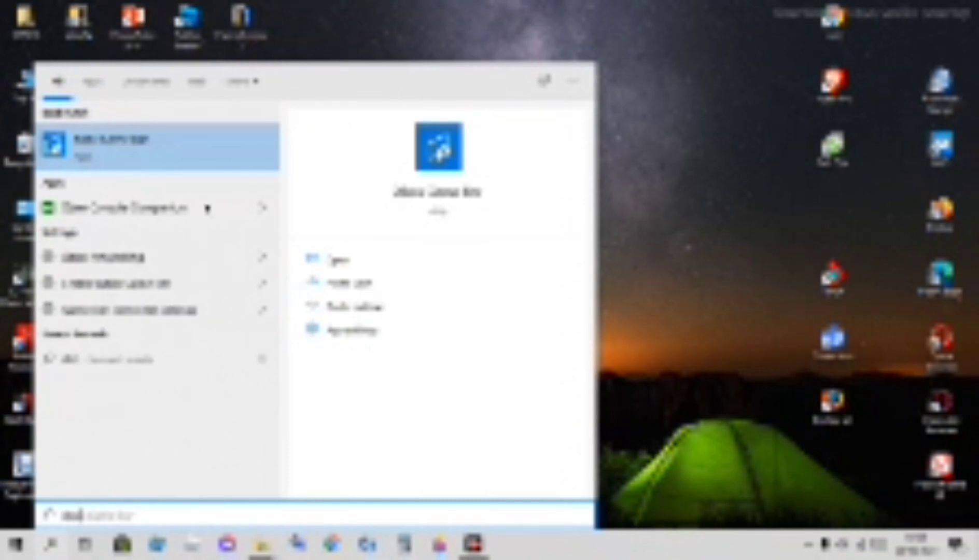
click(458, 194)
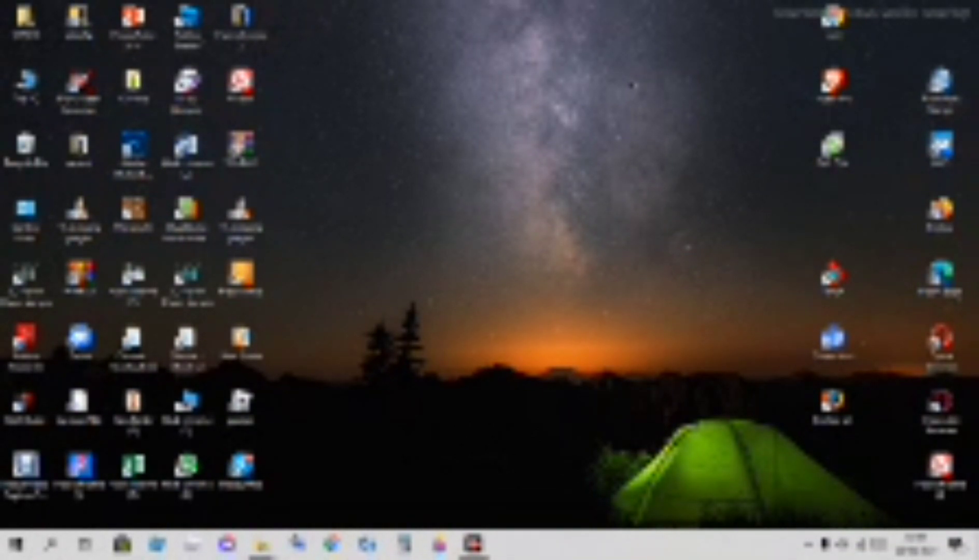
- Open the emoji panel with Win+; and browse its Emoji, Kaomoji and Symbols collections
key(super+semicolon)
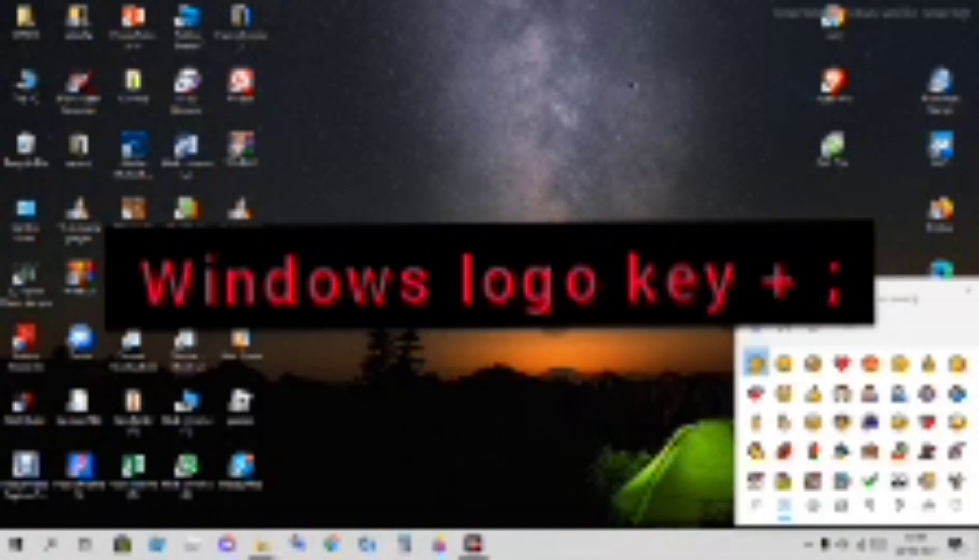
scroll(871, 363, down, 2)
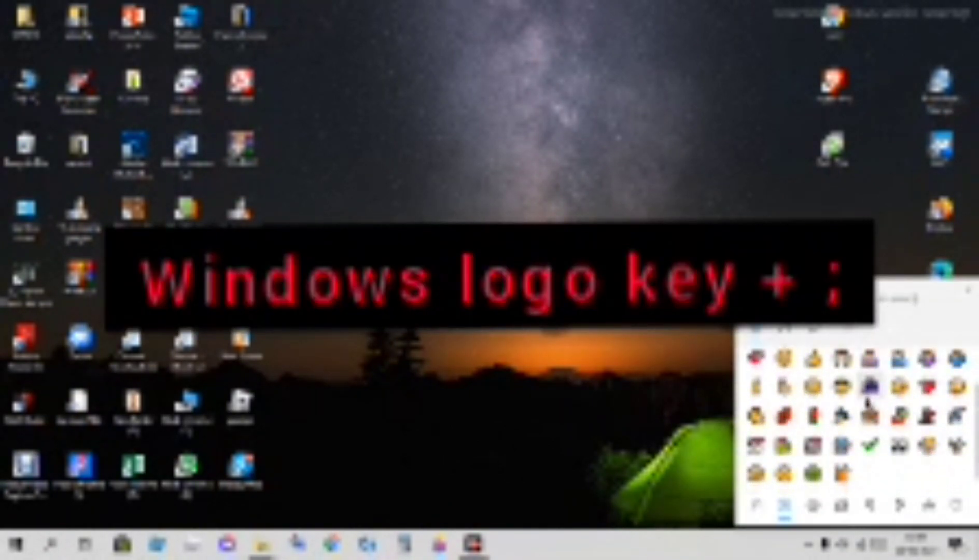
scroll(871, 363, up, 2)
click(784, 326)
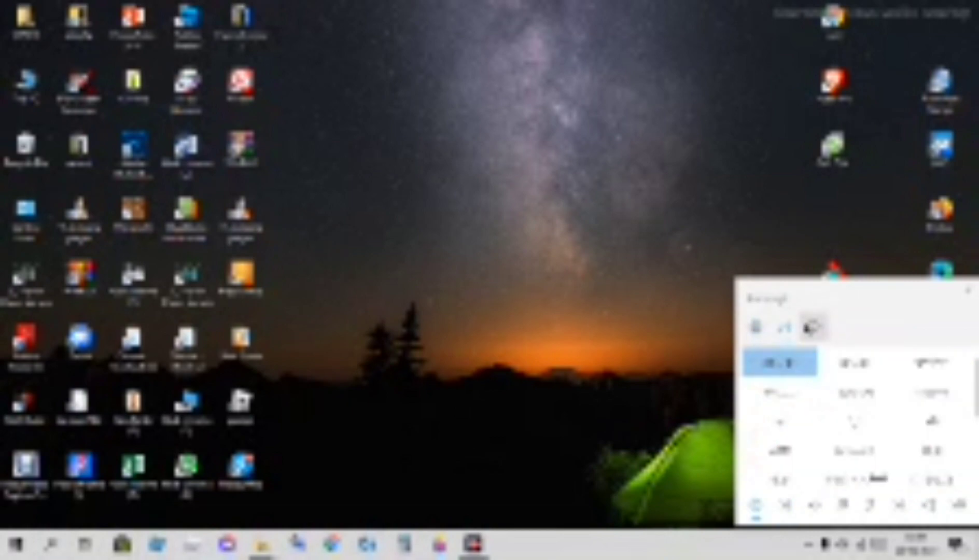
scroll(829, 383, down, 2)
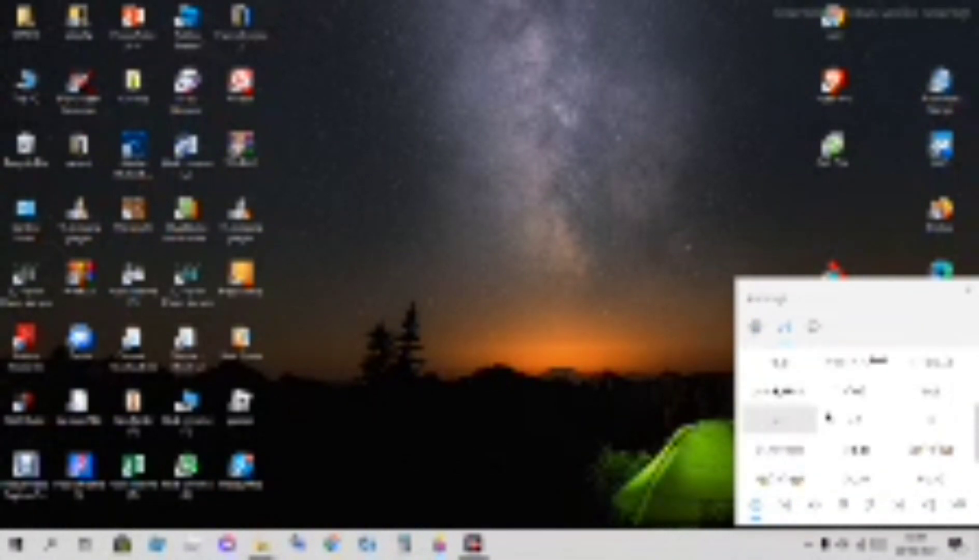
click(814, 326)
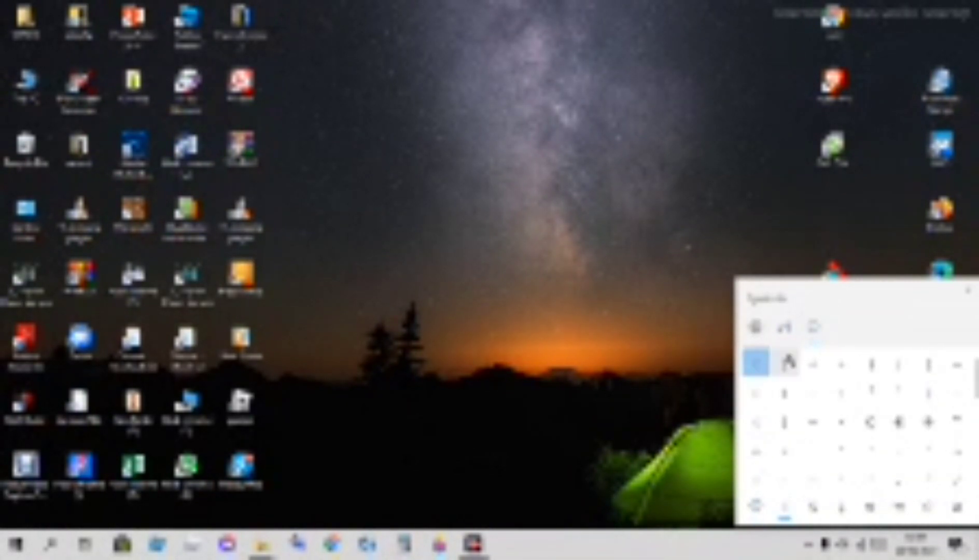
scroll(806, 368, down, 1)
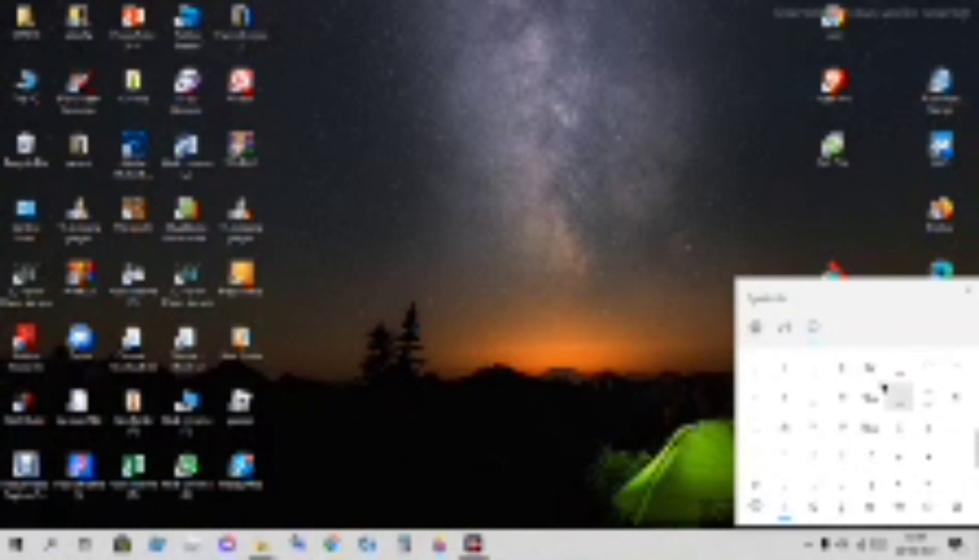
click(756, 326)
click(784, 327)
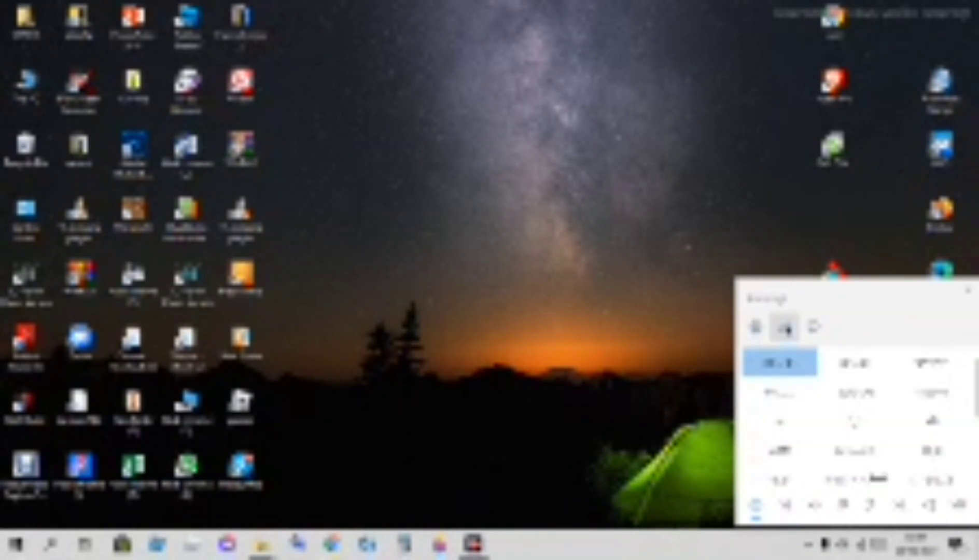
click(811, 328)
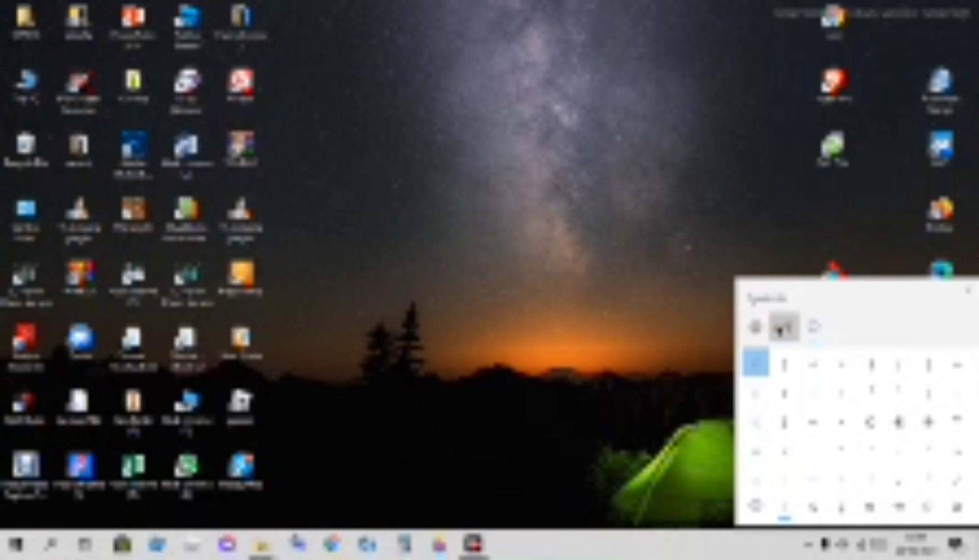
click(783, 326)
- Step through the kaomoji categories from the second to the eighth
click(786, 510)
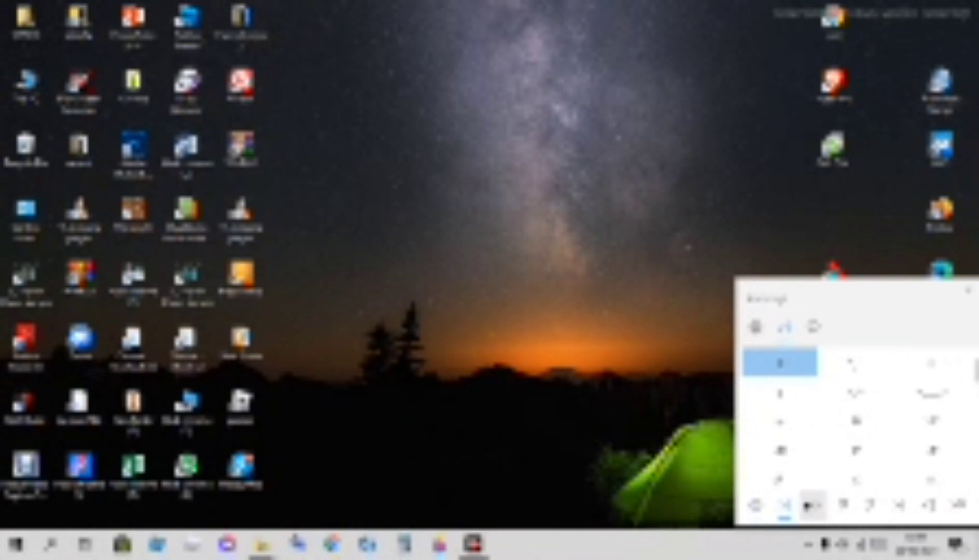
click(814, 511)
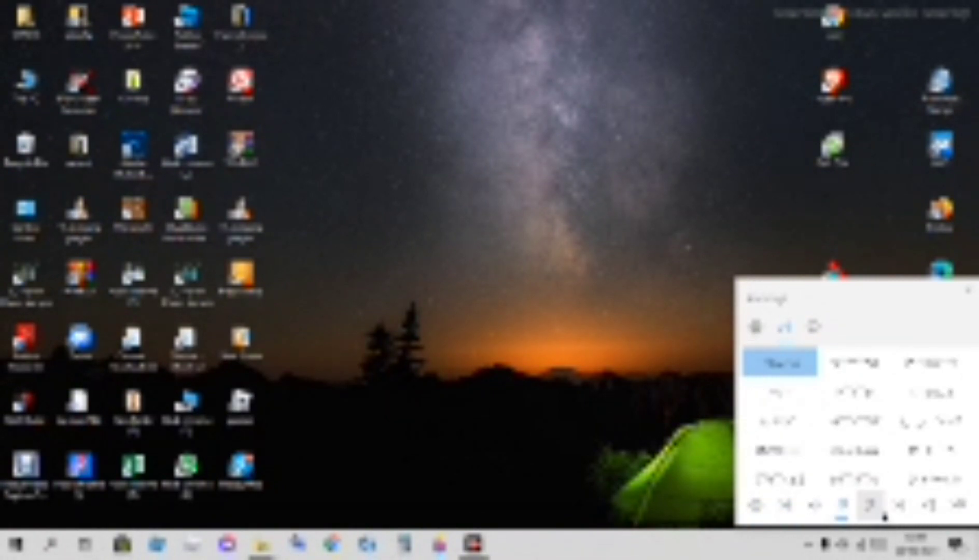
click(871, 511)
click(899, 509)
click(928, 509)
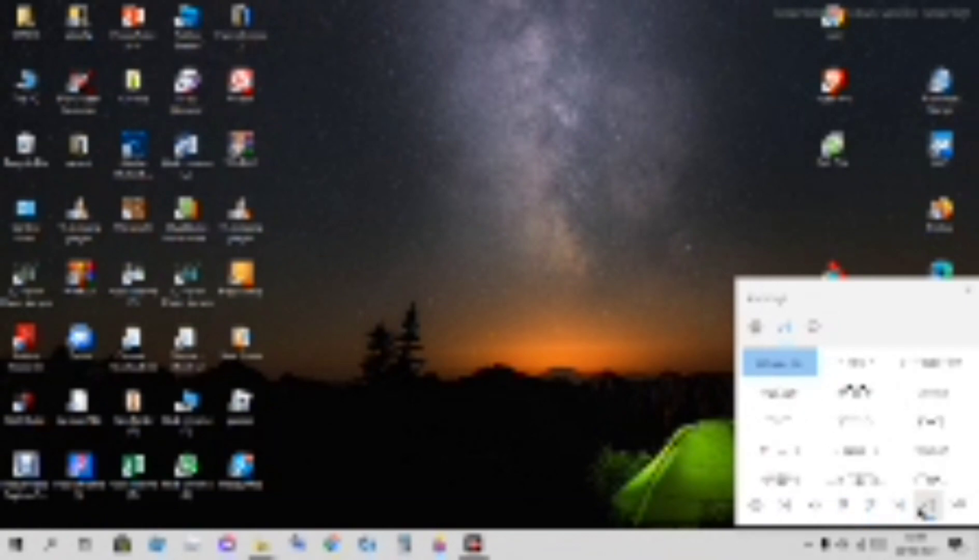
click(956, 504)
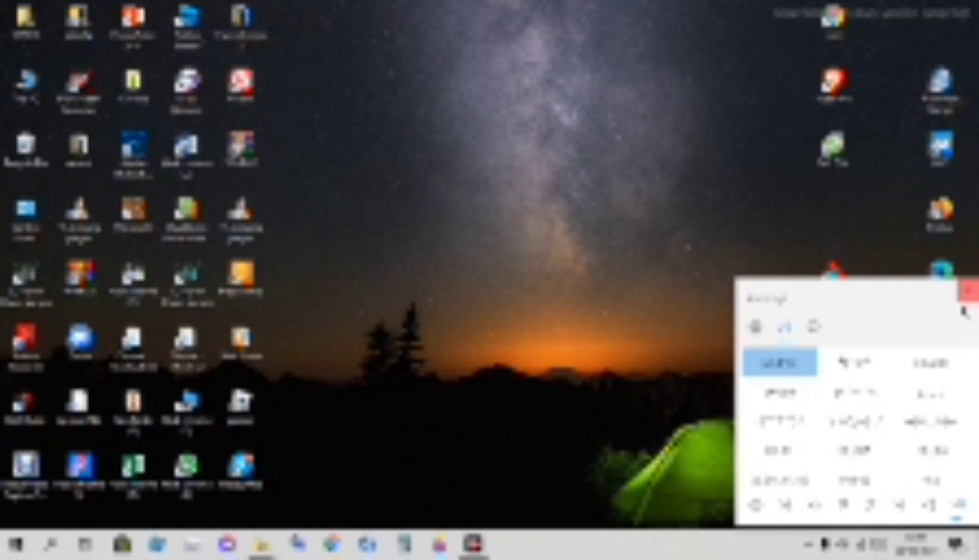
- Close the emoji panel, then open and dismiss the desktop context menu
click(967, 292)
drag(703, 255, 702, 285)
right_click(702, 284)
click(825, 514)
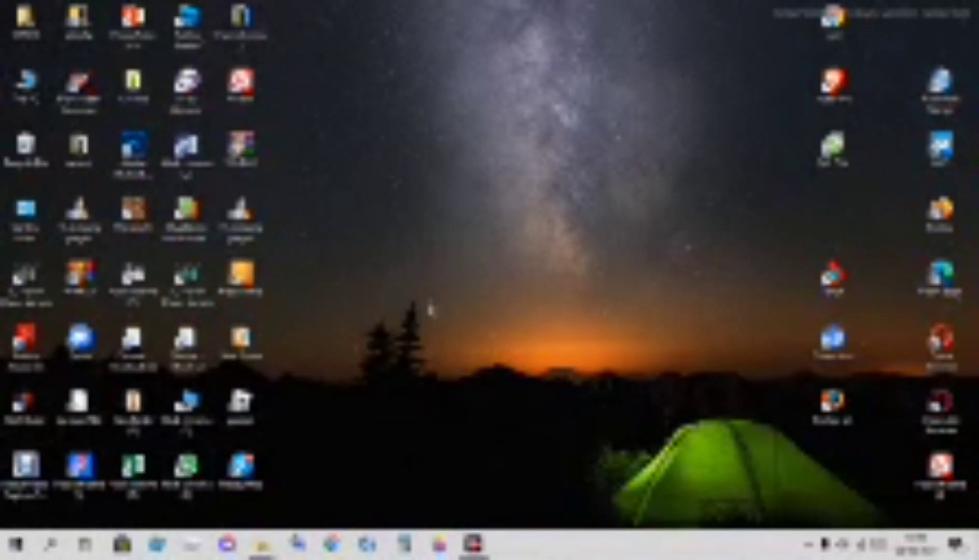
- Drag-select empty desktop areas and dismiss another desktop context menu
drag(430, 303, 535, 225)
right_click(472, 50)
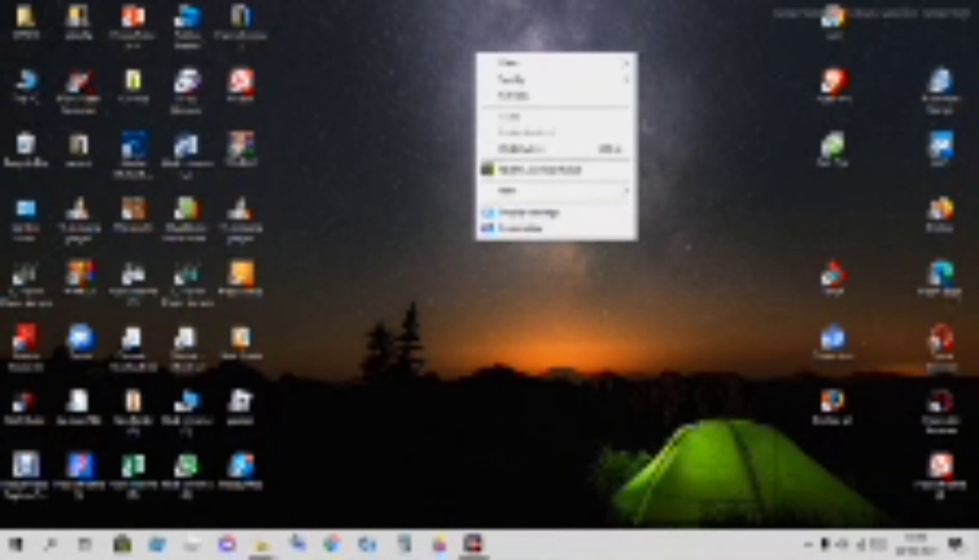
click(648, 122)
drag(428, 3, 549, 249)
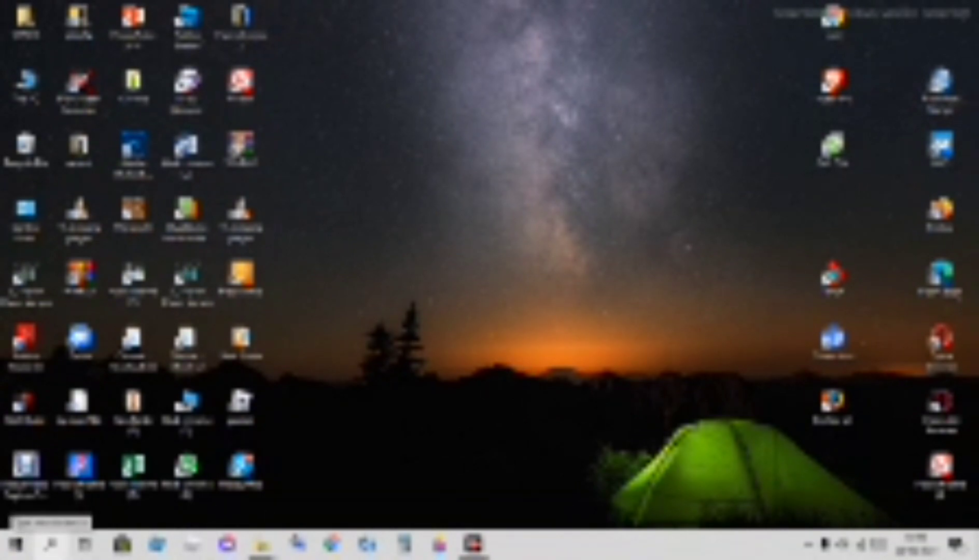
- Search Windows for 'updat' to find the Windows Update settings
click(51, 543)
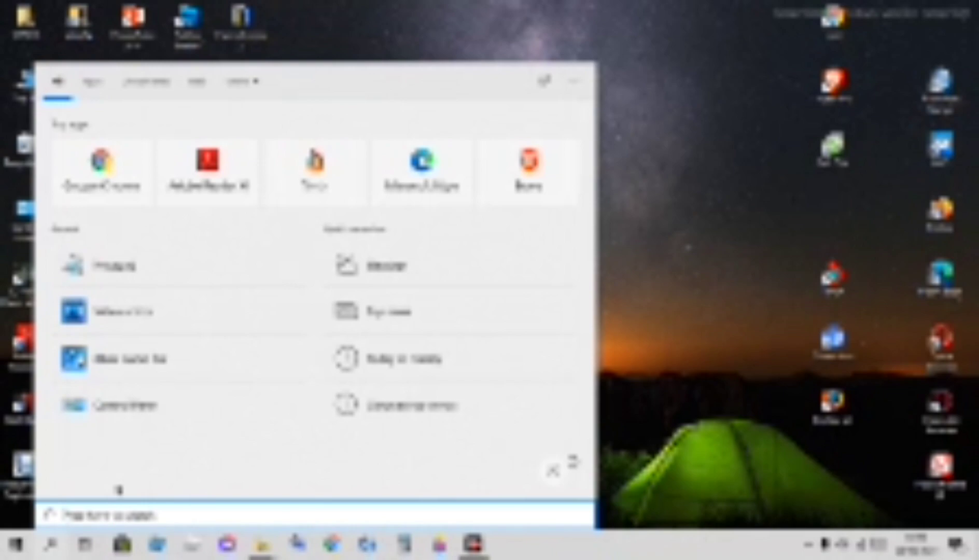
text(update ch)
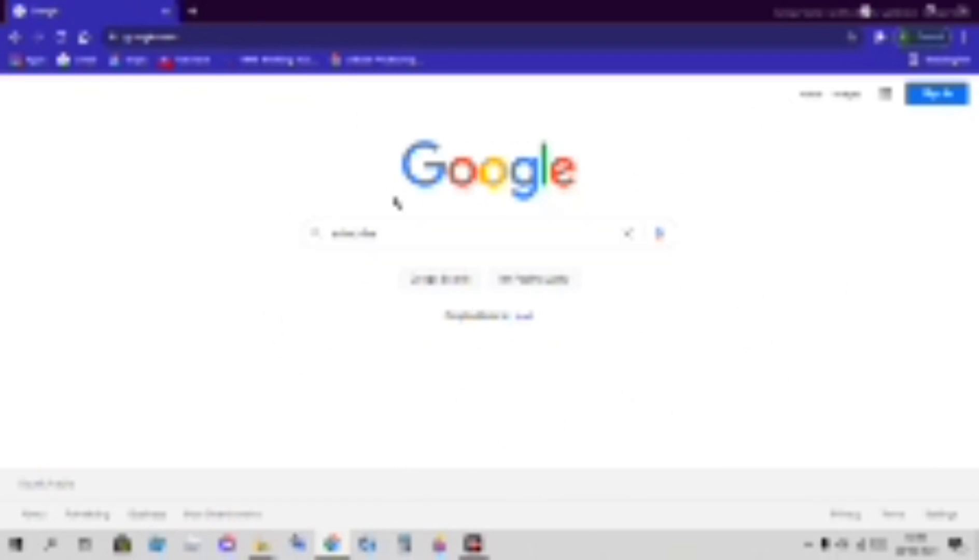
- Select the existing query text in the Google search box
key(ctrl+shift+Left)
key(ctrl+shift+Left)
key(Right)
key(ctrl+shift+Left)
key(Right)
key(ctrl+a)
key(Right)
drag(375, 234, 316, 241)
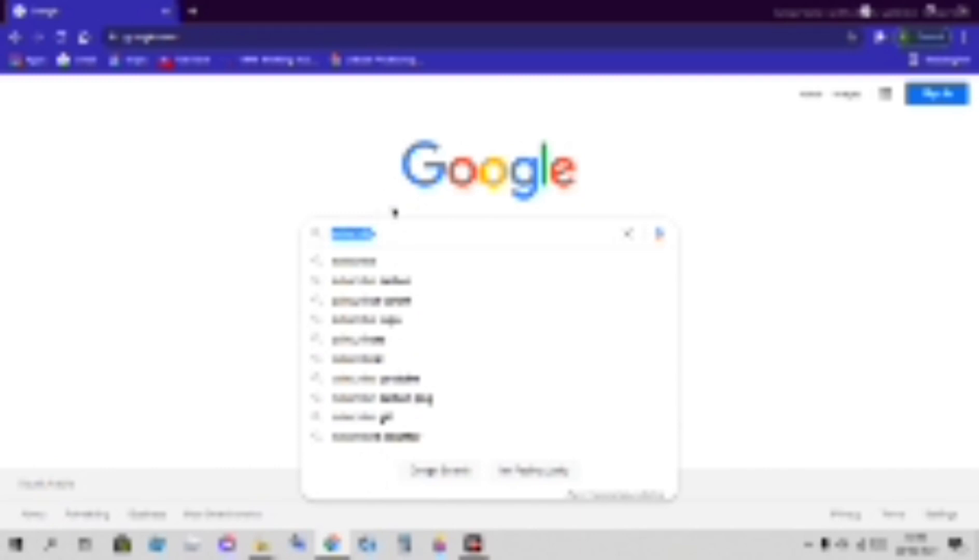
key(Right)
key(Escape)
key(ctrl+shift+Left)
key(ctrl+shift+Left)
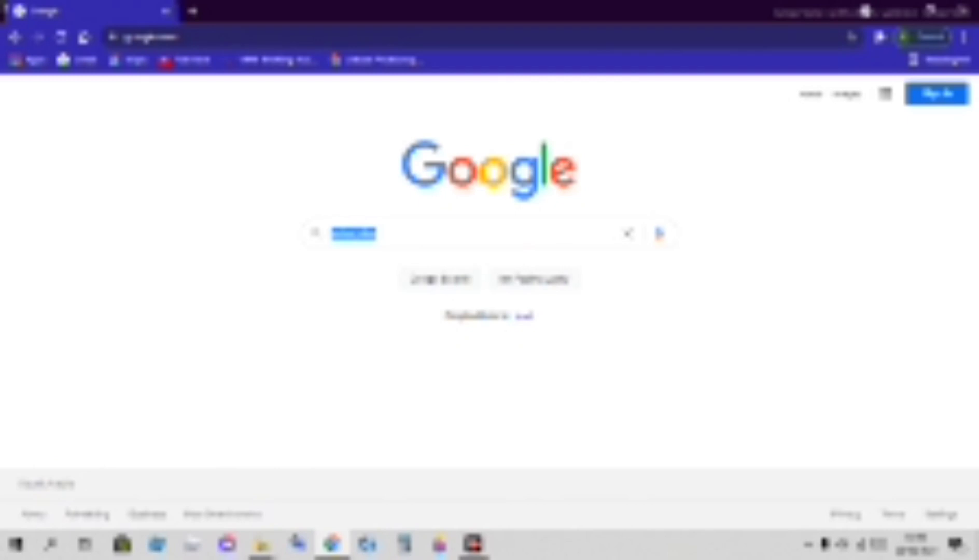
- Delete the query, type and erase 'simulator', and close the recent-searches dropdown
key(BackSpace)
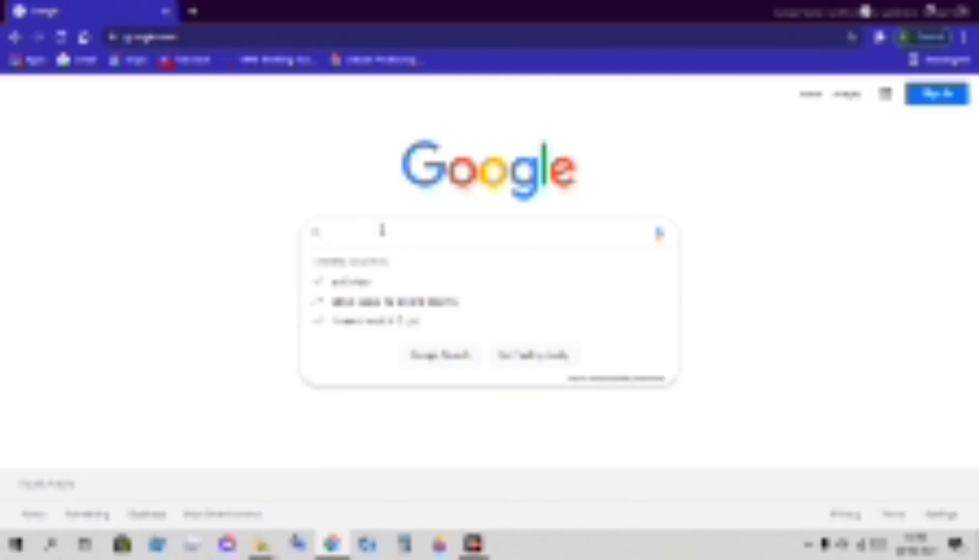
text(simulator)
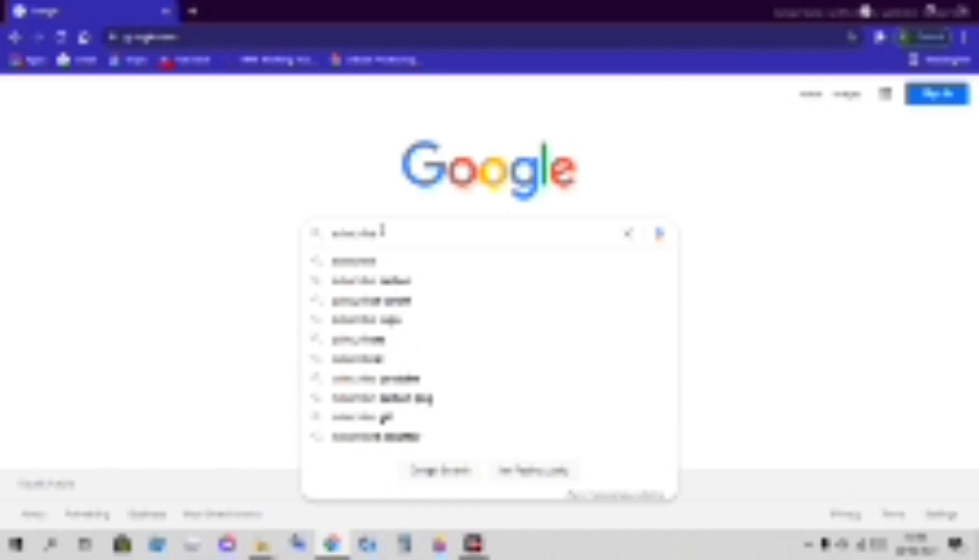
key(BackSpace)
key(BackSpace)
key(BackSpace)
key(BackSpace)
key(BackSpace)
key(BackSpace)
key(BackSpace)
key(BackSpace)
key(BackSpace)
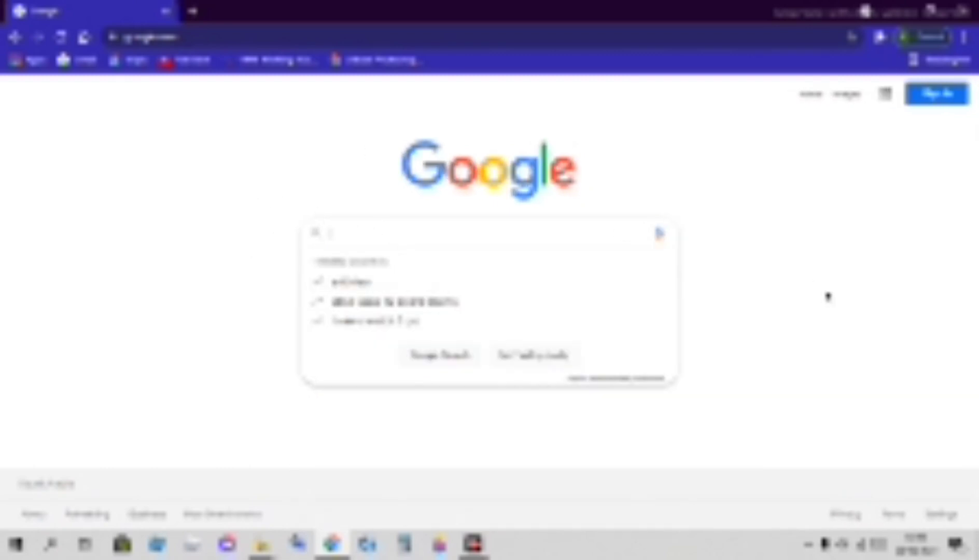
click(219, 166)
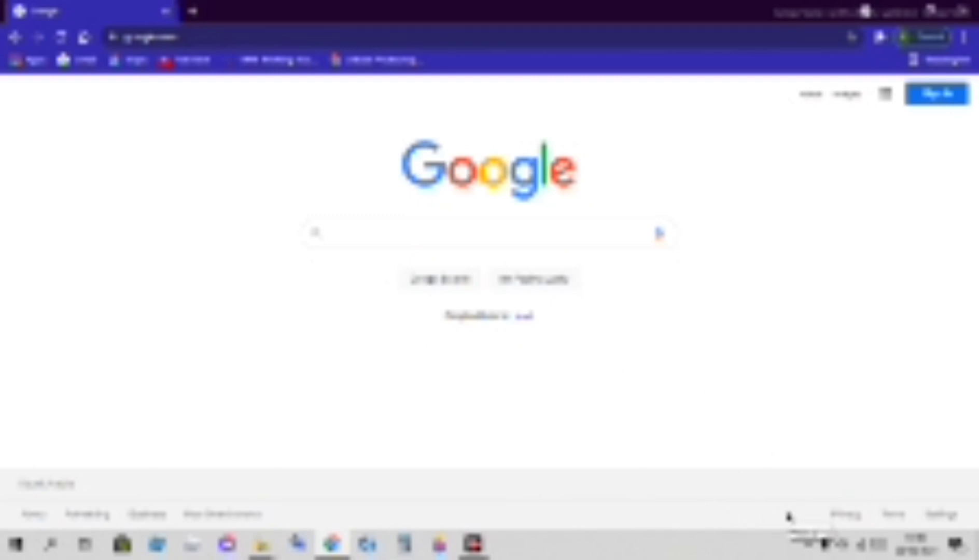
- Open clipboard history, dismiss the saved item's options, and show the desktop with Win+D
key(super+v)
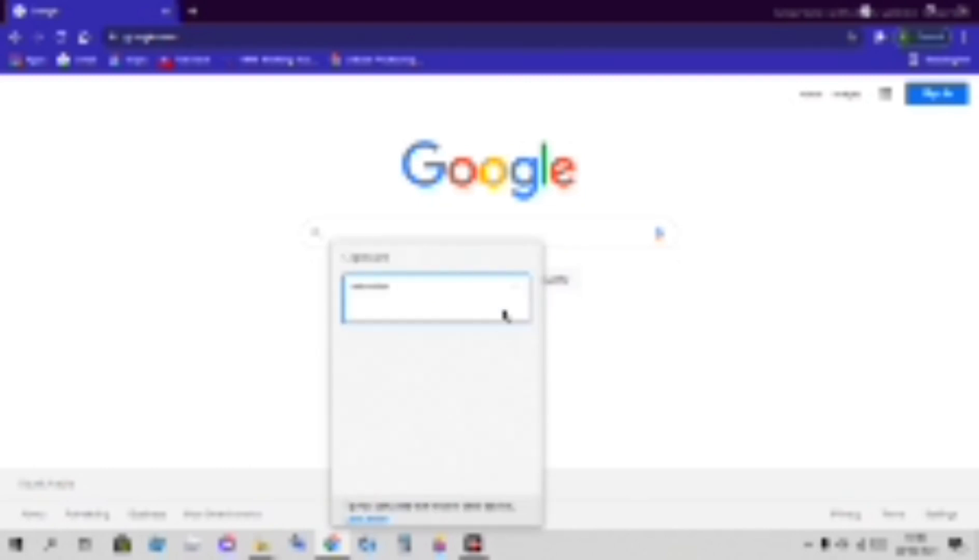
click(518, 284)
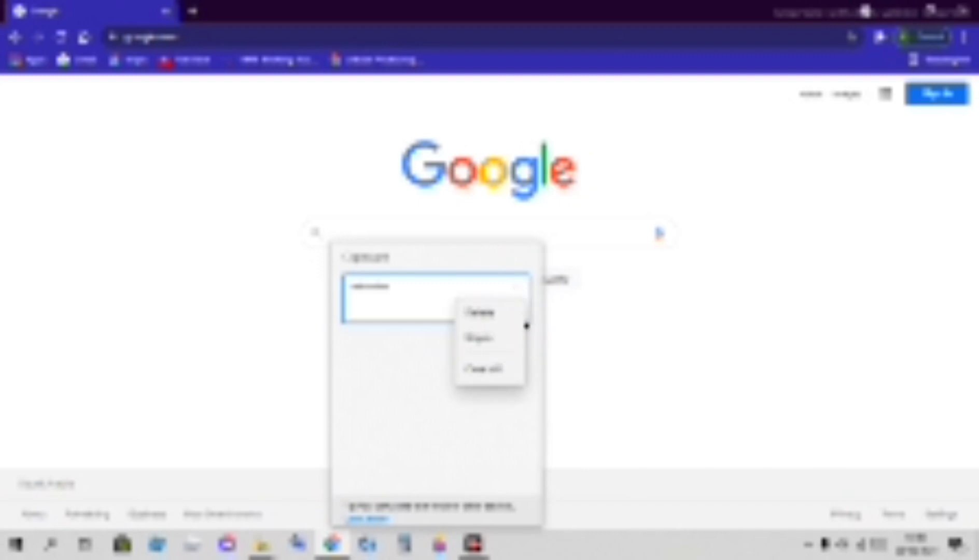
click(407, 373)
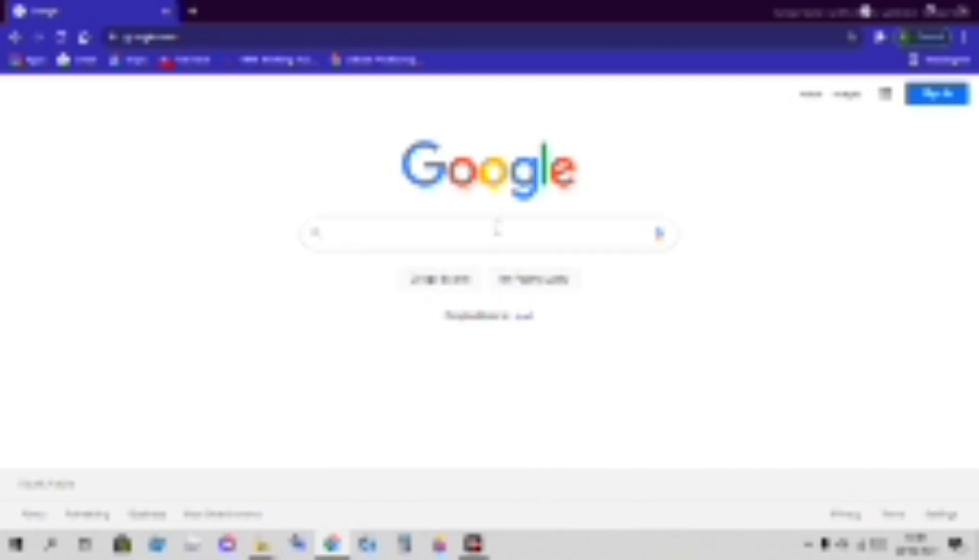
click(488, 230)
key(super+d)
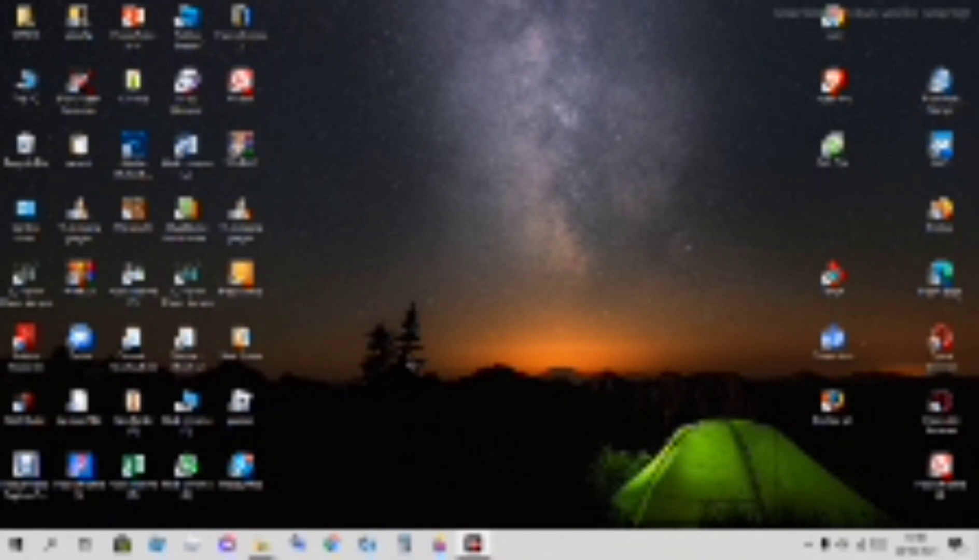
- Launch Snip & Sketch from a Windows search for 'snip'
click(51, 544)
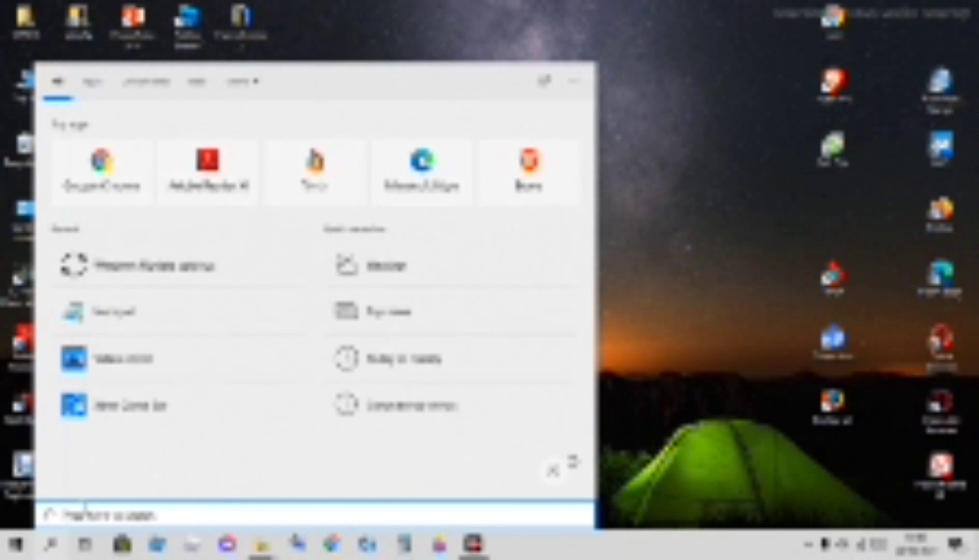
text(snip)
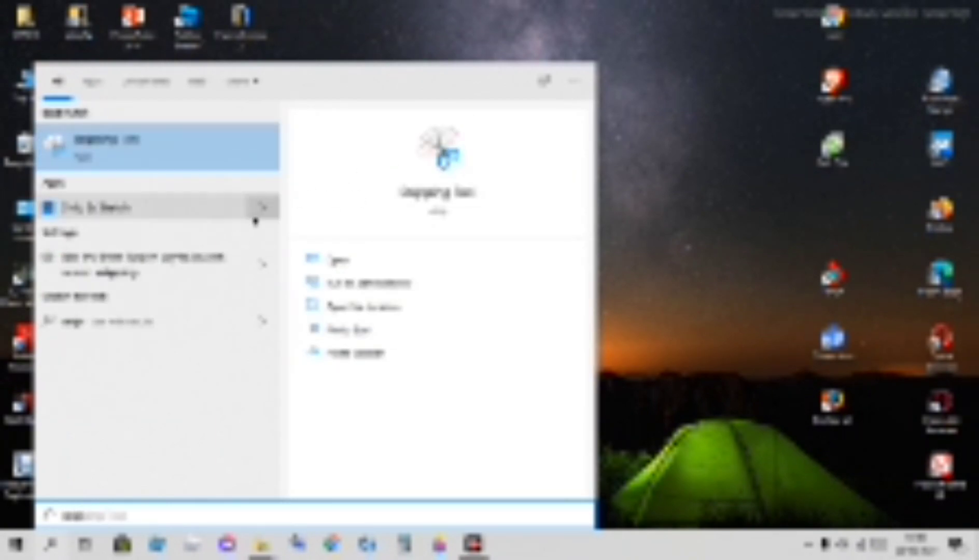
click(202, 208)
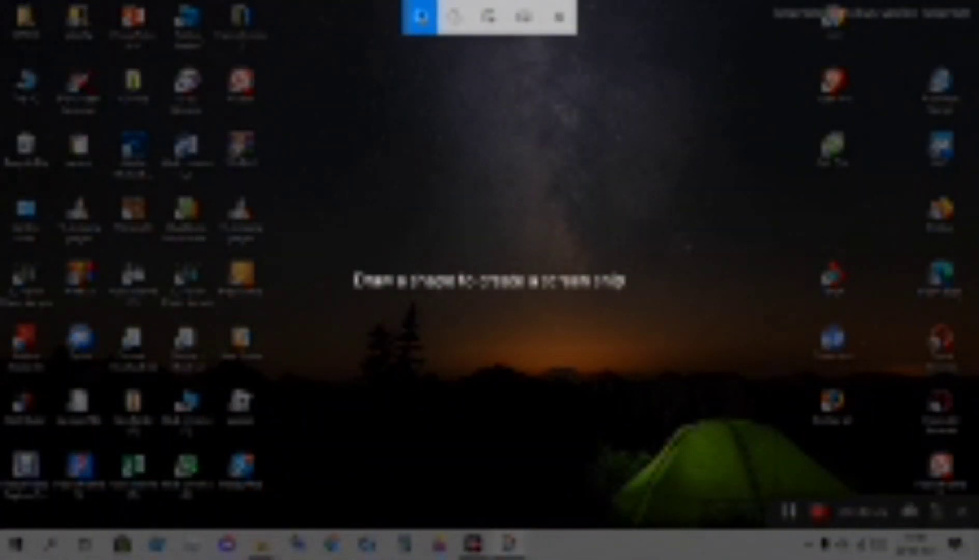
- Snip a rectangle of desktop icons and sky, and draw two red pen curves on it
drag(155, 79, 655, 407)
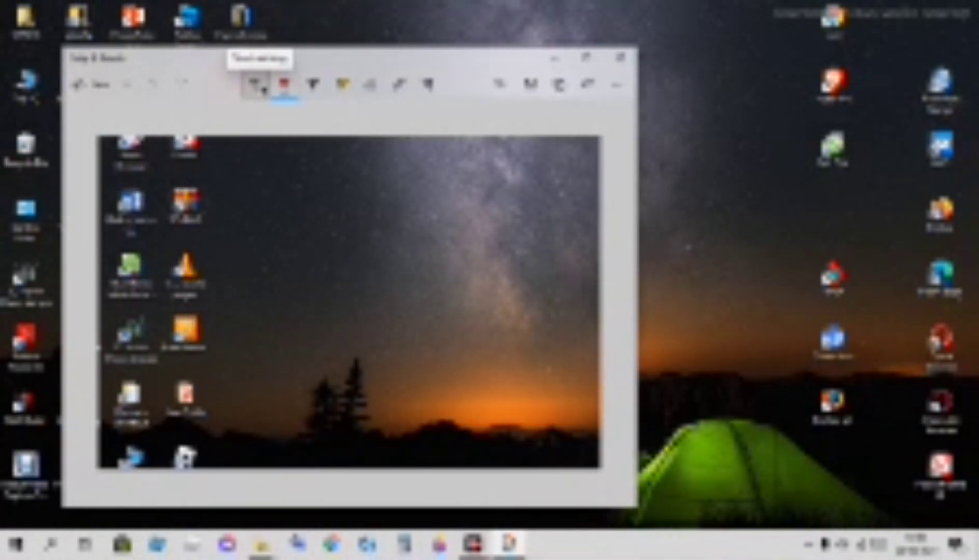
click(256, 85)
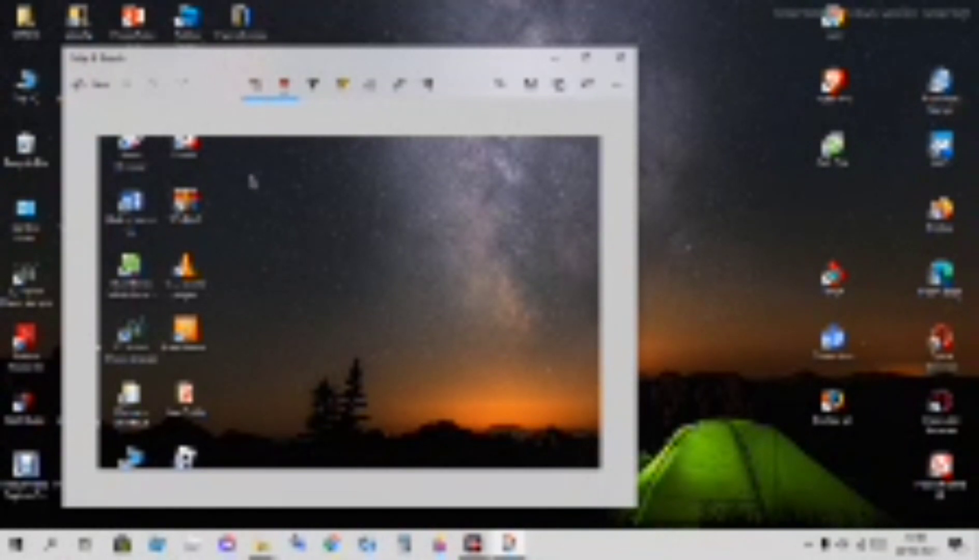
drag(252, 177, 453, 311)
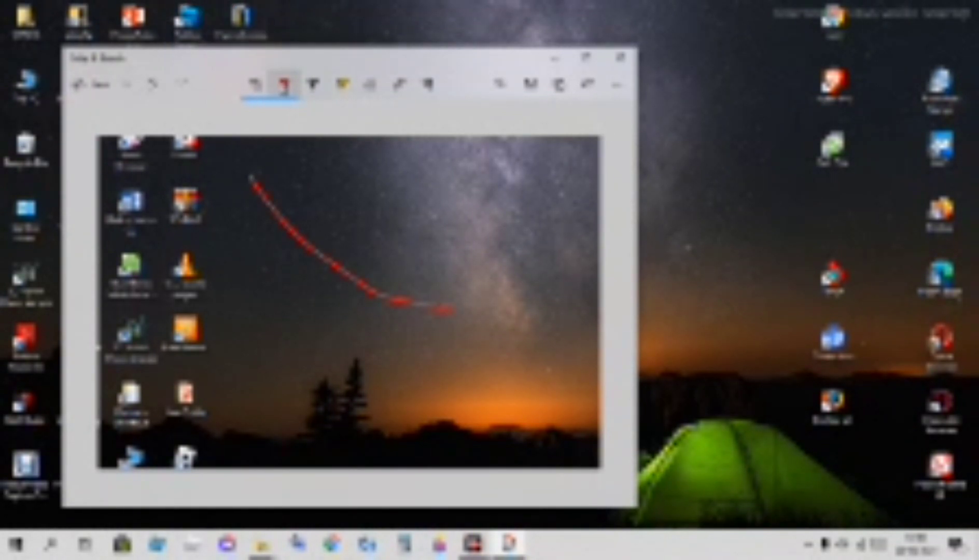
click(283, 86)
click(315, 86)
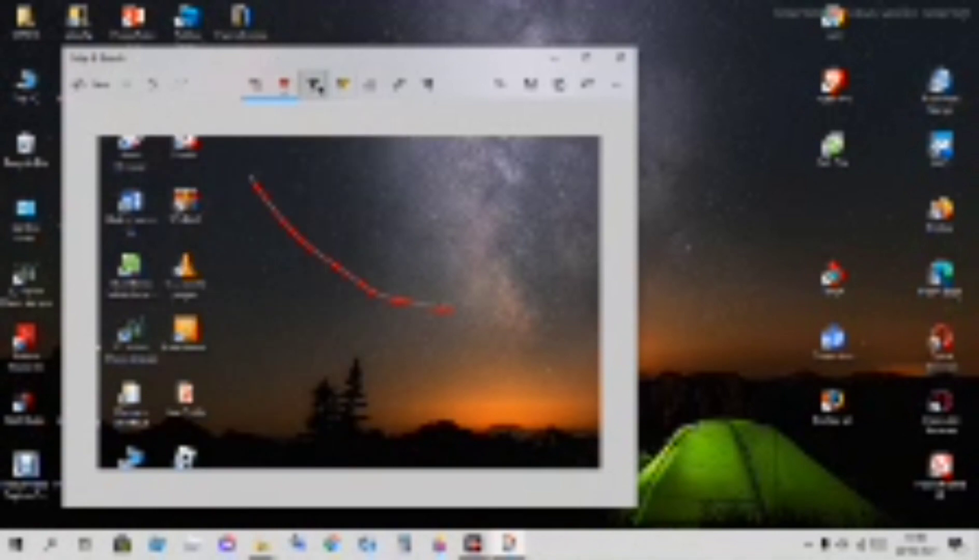
mouse_move(307, 129)
mouse_down()
mouse_move(328, 205)
mouse_move(432, 207)
mouse_move(425, 170)
mouse_up()
- Add two yellow highlighter streaks across the snip
click(312, 84)
click(342, 84)
mouse_move(360, 138)
mouse_down()
mouse_move(433, 151)
mouse_move(446, 223)
mouse_move(335, 237)
mouse_move(635, 394)
mouse_move(135, 302)
mouse_move(399, 482)
mouse_move(82, 311)
mouse_move(617, 262)
mouse_move(519, 472)
mouse_up()
drag(433, 158, 638, 155)
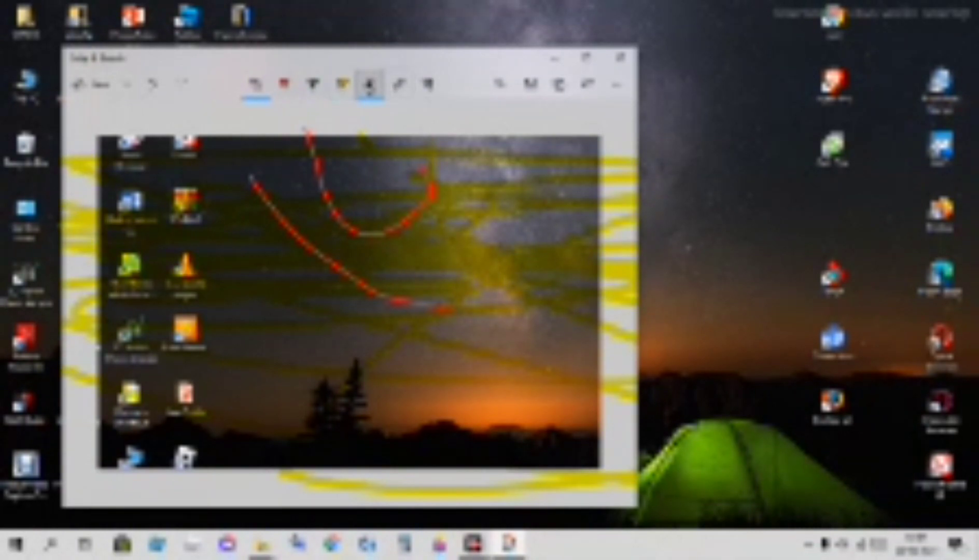
- Erase all ink marks and place the ruler higher on the screenshot
double_click(370, 85)
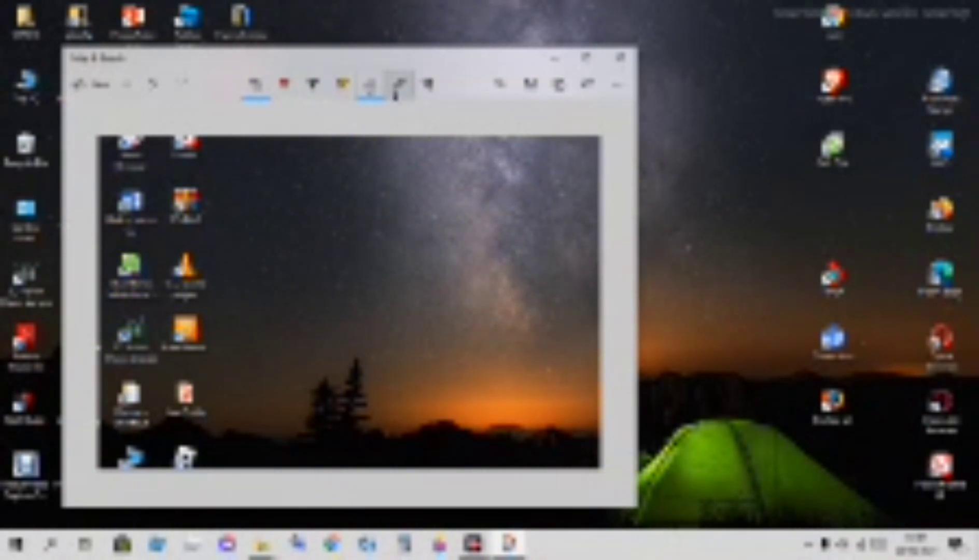
click(398, 84)
drag(351, 346, 363, 314)
- Crop off the left column of desktop icons and apply the crop
click(429, 84)
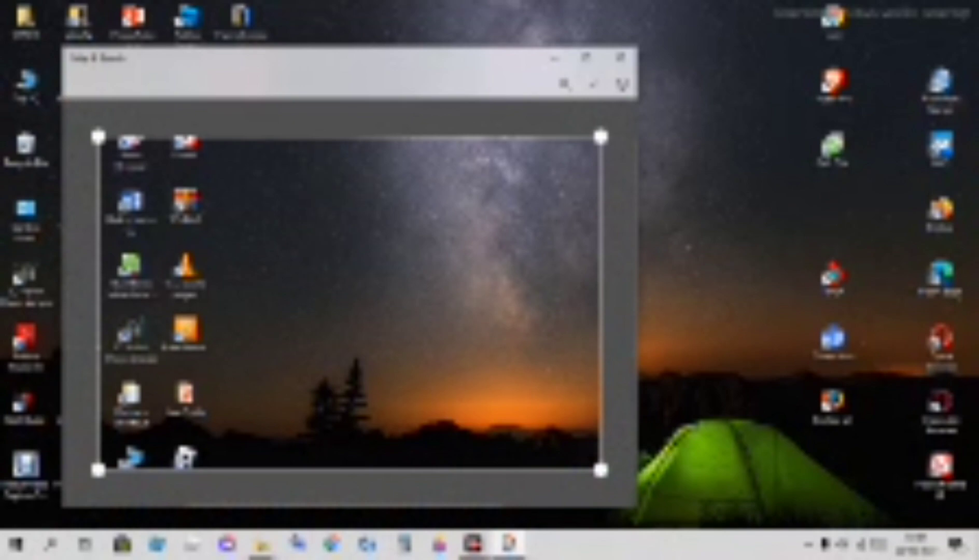
drag(98, 137, 210, 141)
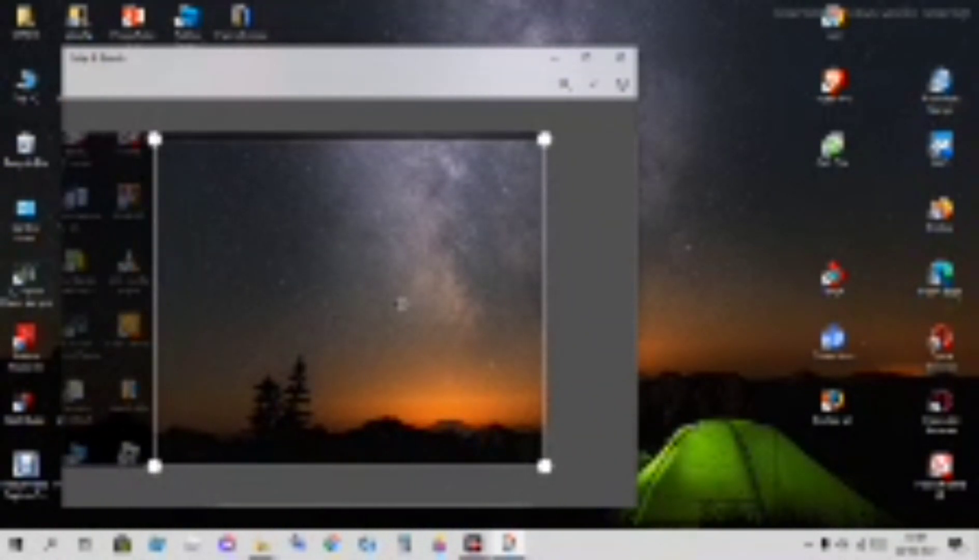
click(592, 84)
- Open and dismiss the snip's extra options, then close Snip & Sketch
click(621, 93)
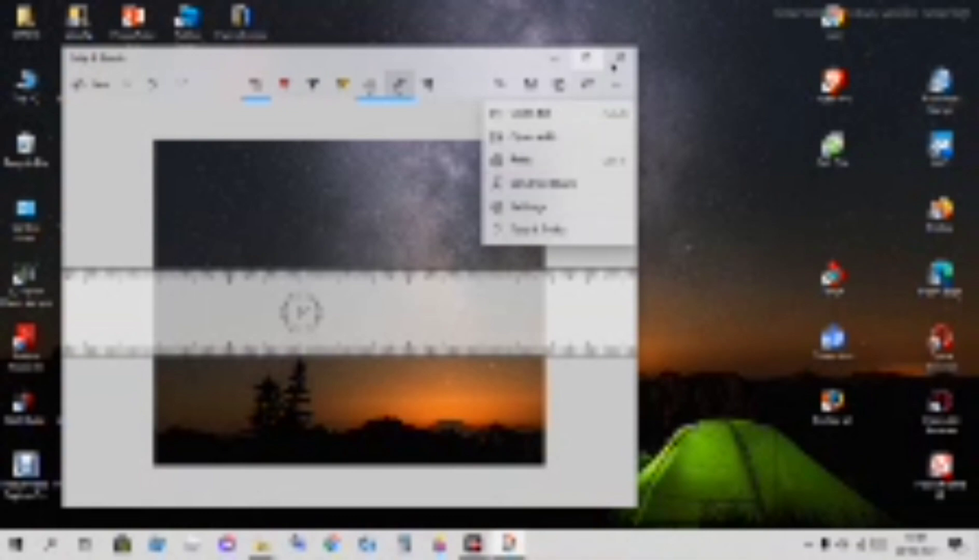
click(620, 57)
click(620, 57)
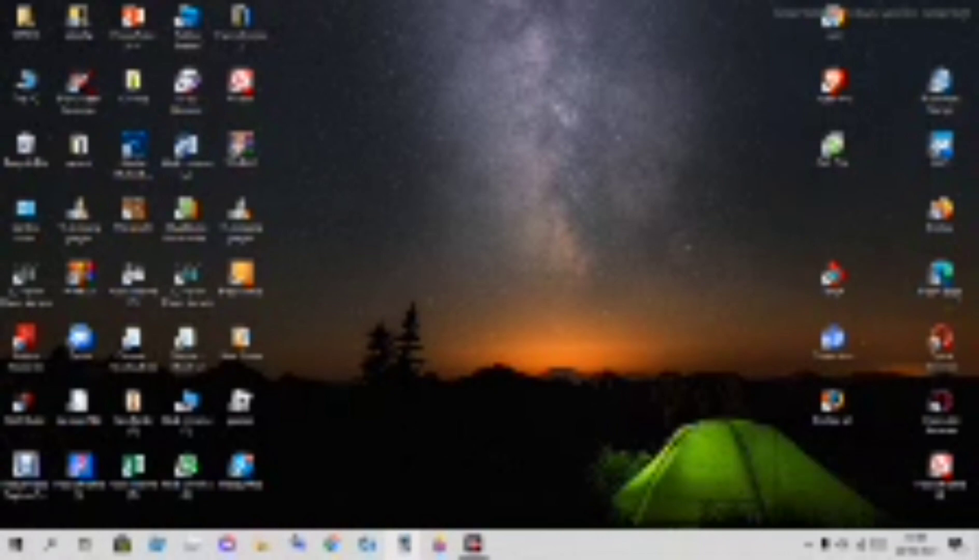
click(51, 544)
text(cal)
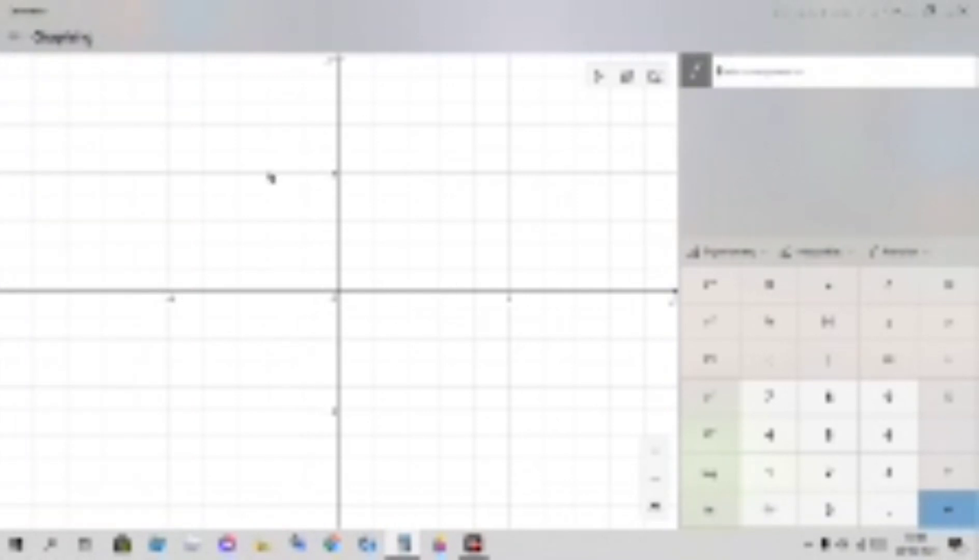
click(4, 46)
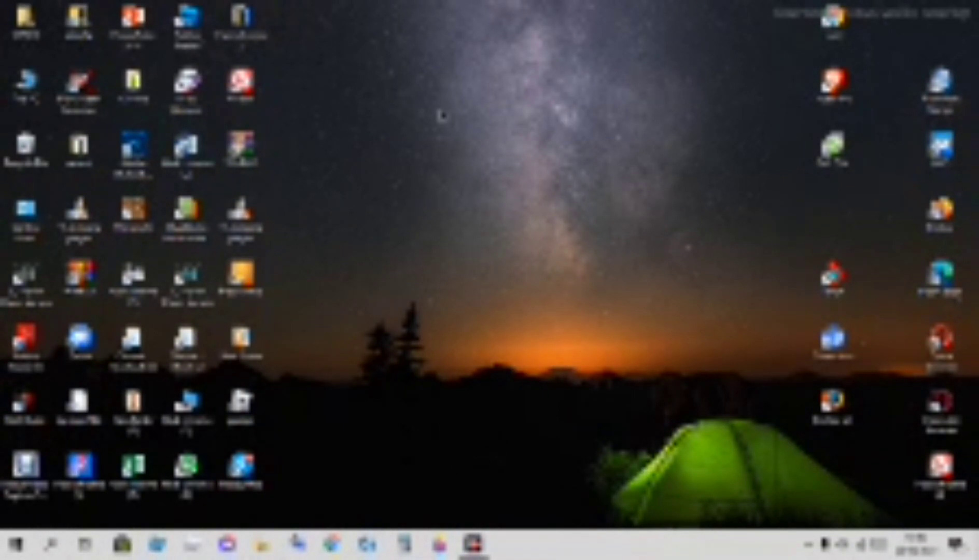
- Turn Magnifier on with Win+Plus, off with Win+Esc, then open Windows search
key(super+plus)
key(super+Escape)
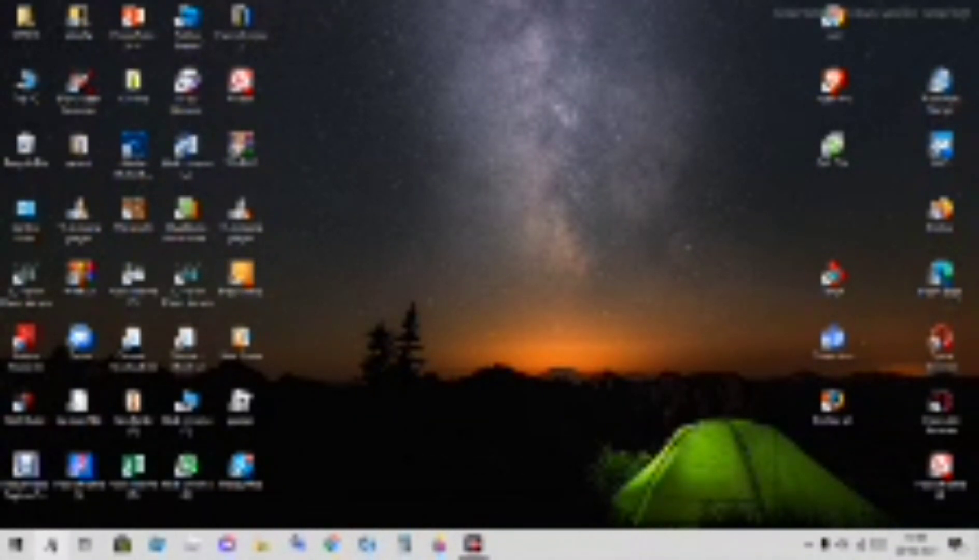
click(53, 542)
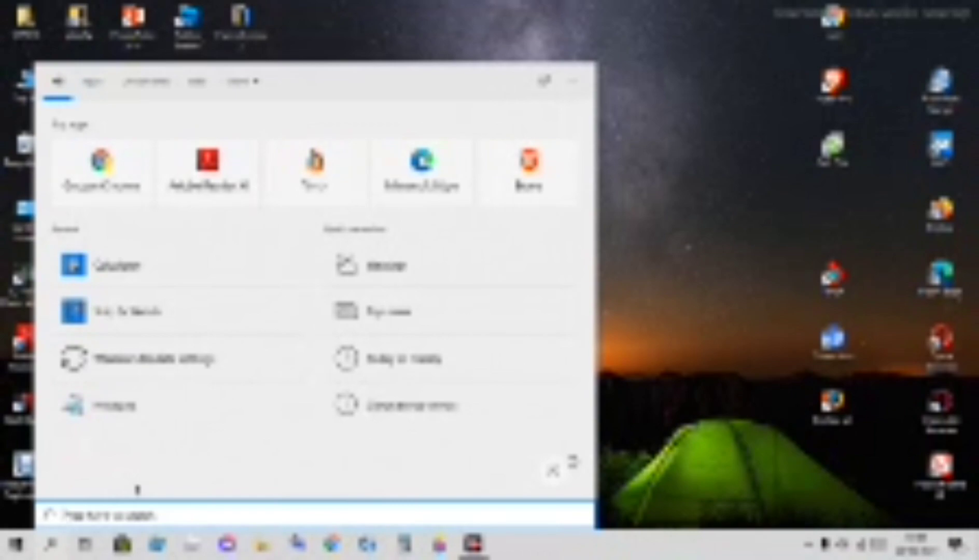
- Search 'dark', set Windows mode and default app mode to Light, and close Settings
text(dark)
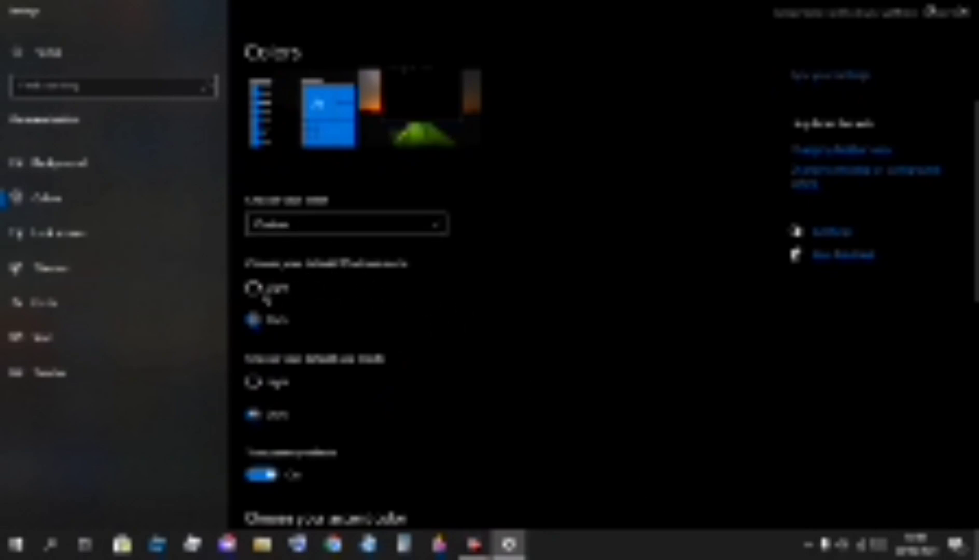
click(253, 289)
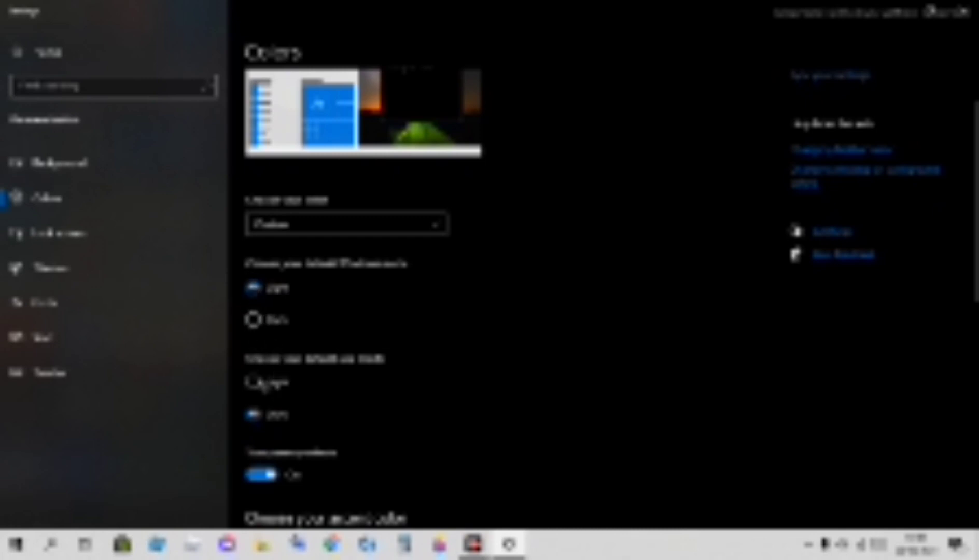
click(253, 382)
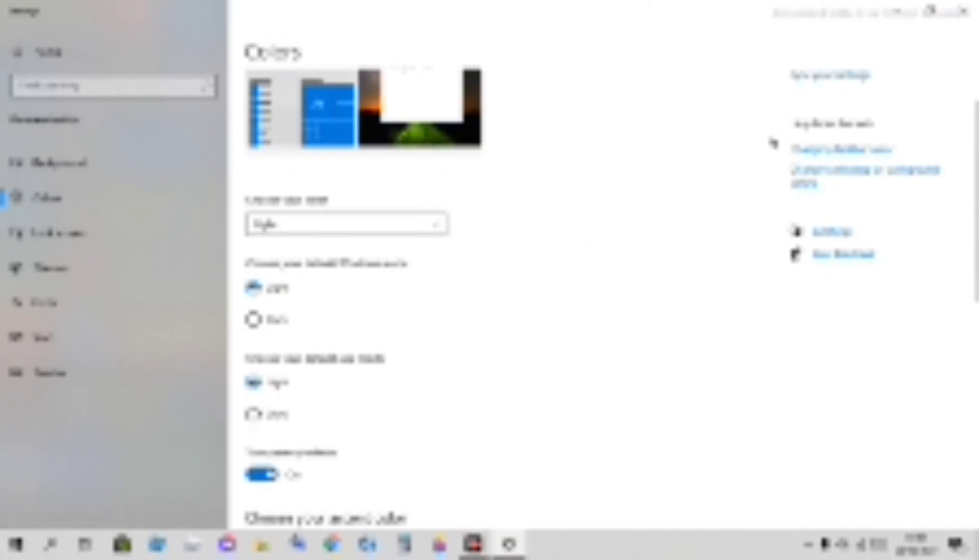
click(963, 11)
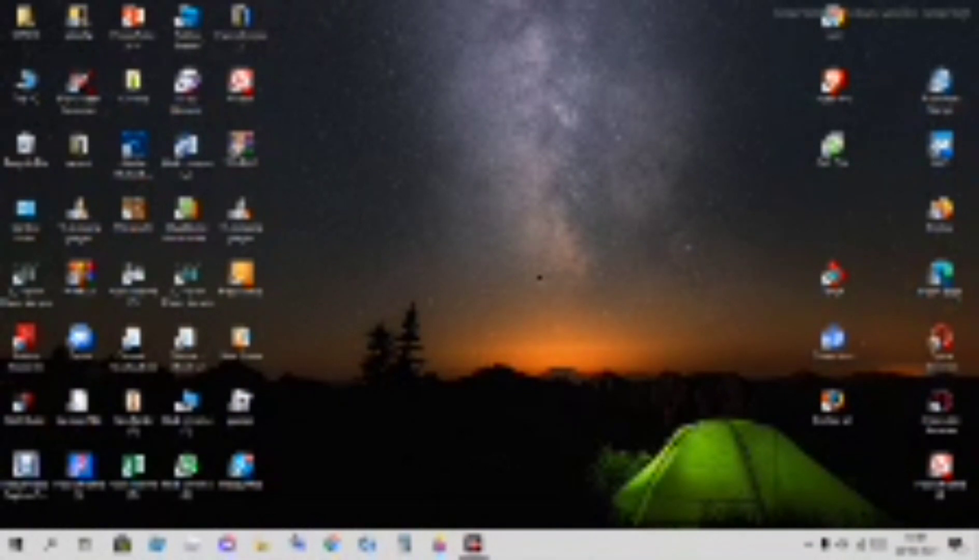
- Rearrange the open windows on the desktop by dragging them into new positions
drag(603, 119, 560, 360)
click(497, 307)
drag(428, 2, 606, 428)
drag(409, 2, 658, 278)
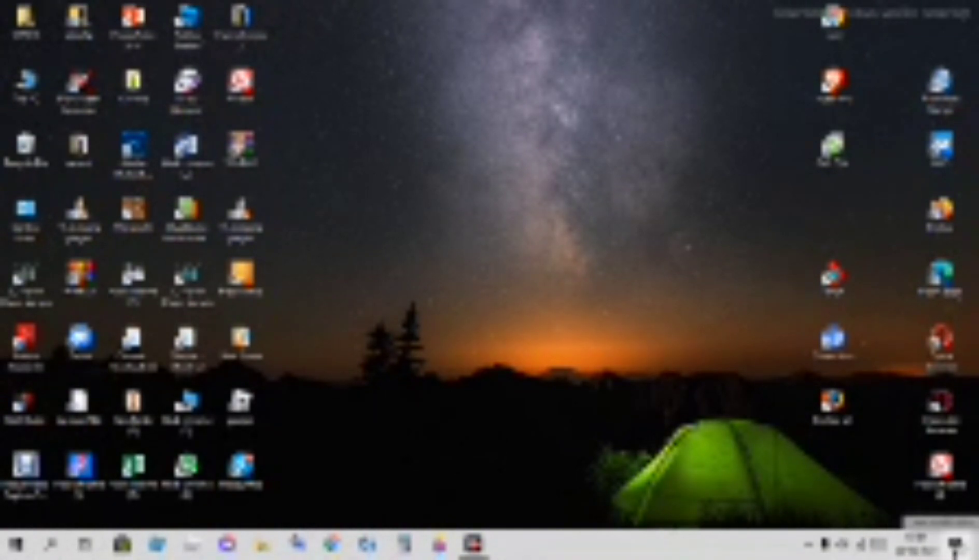
- Switch on night light from the Action Center tile and bring up its settings
click(955, 545)
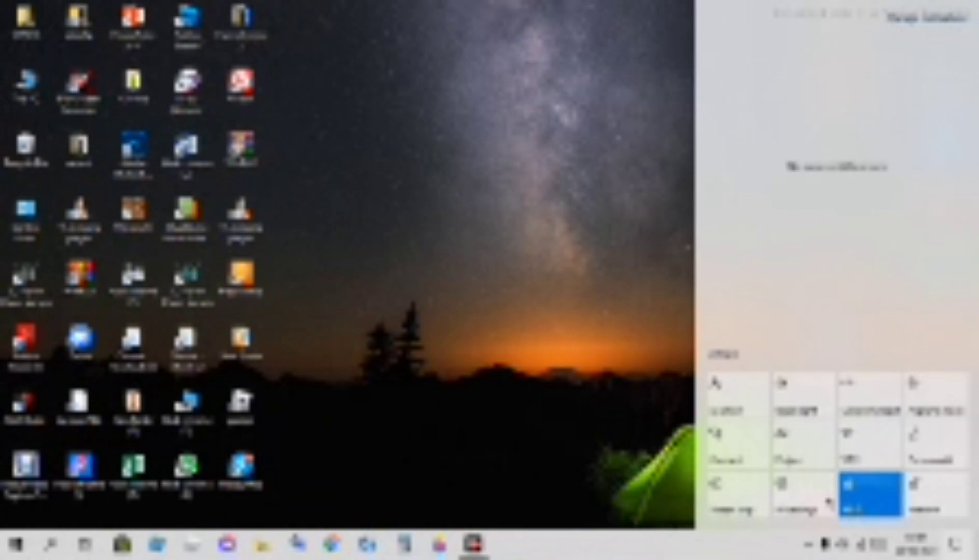
click(792, 397)
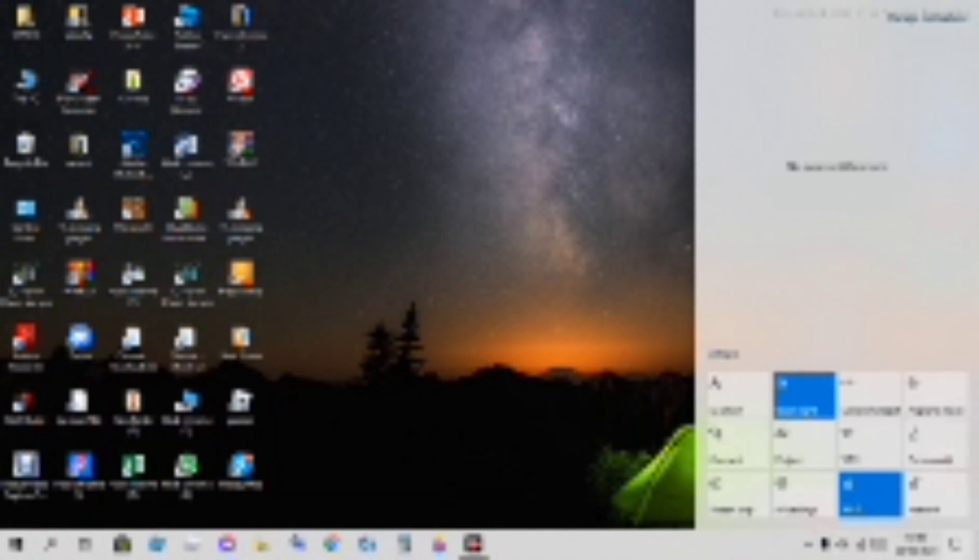
right_click(803, 407)
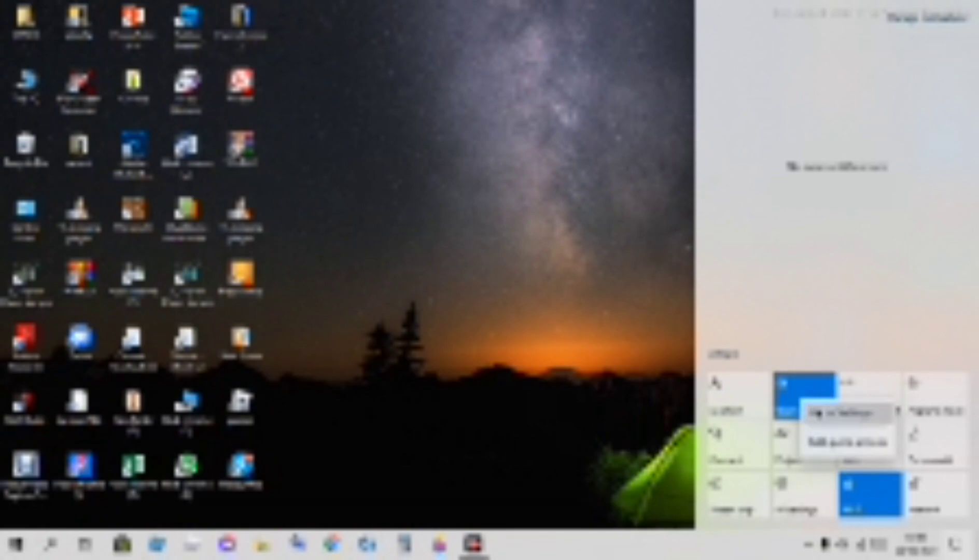